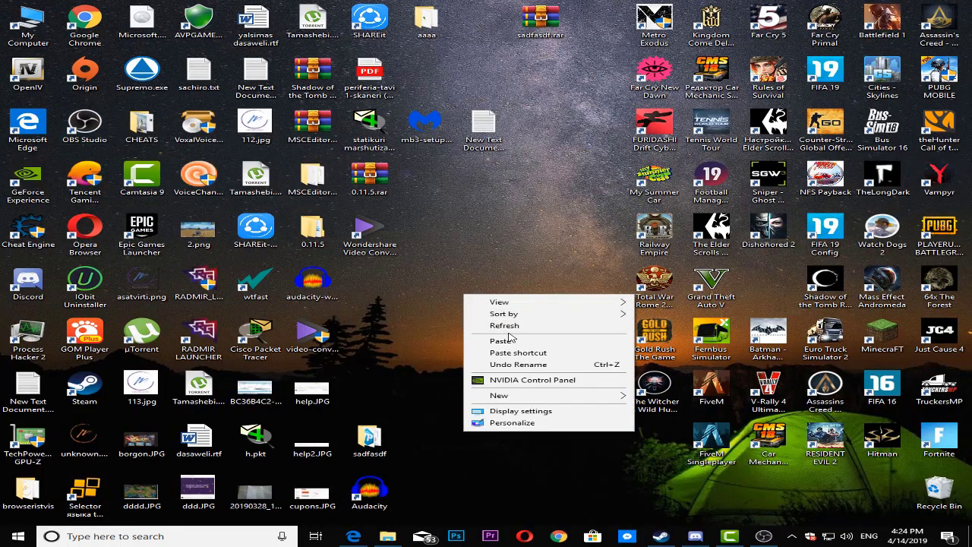
Refresh the Windows desktop from its right-click menu.
{"action": "left_click", "coordinate": [506, 326]}
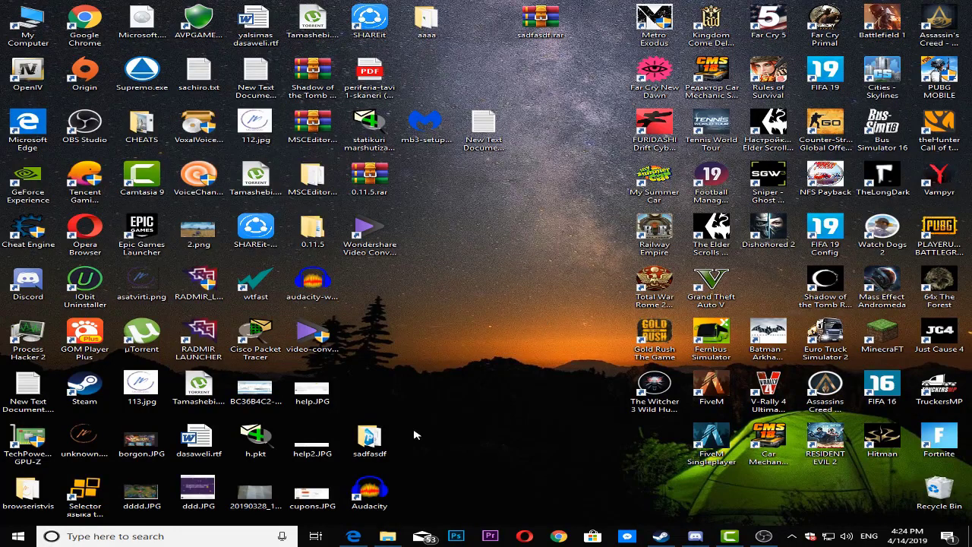
Bring Edge up on wtfast.com, skim the home page, and go to the Games list.
{"action": "left_click", "coordinate": [356, 536]}
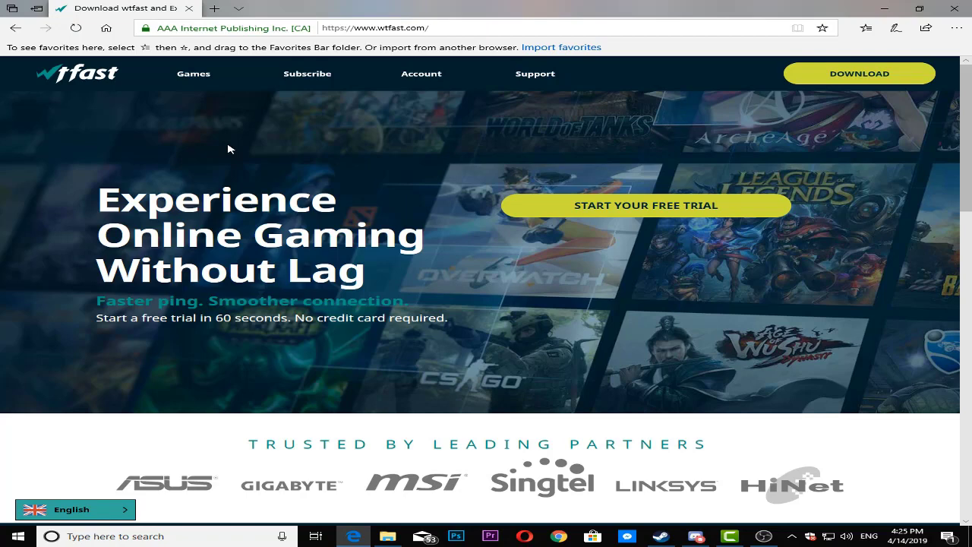
{"action": "scroll", "coordinate": [461, 152], "scroll_direction": "down", "scroll_amount": 5}
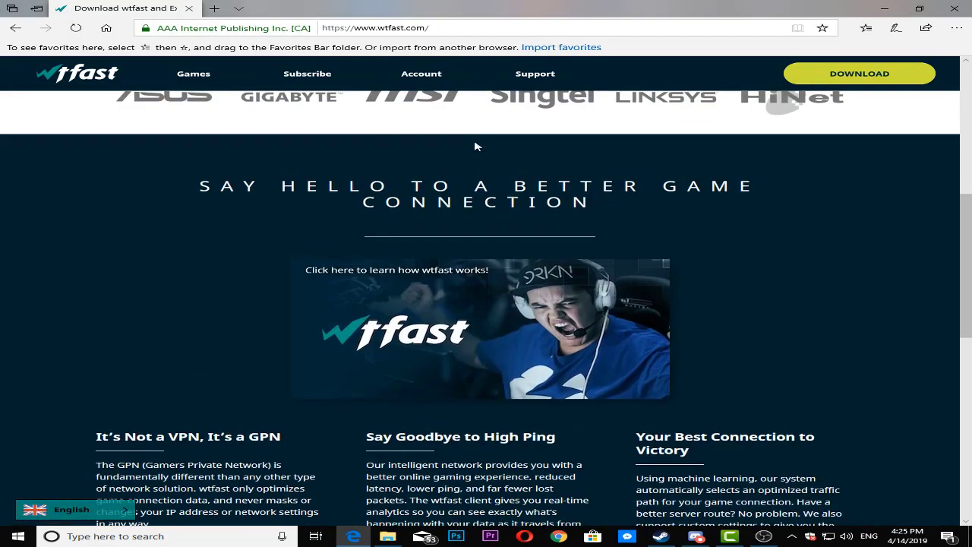
{"action": "scroll", "coordinate": [475, 145], "scroll_direction": "down", "scroll_amount": 10}
{"action": "scroll", "coordinate": [416, 280], "scroll_direction": "up", "scroll_amount": 15}
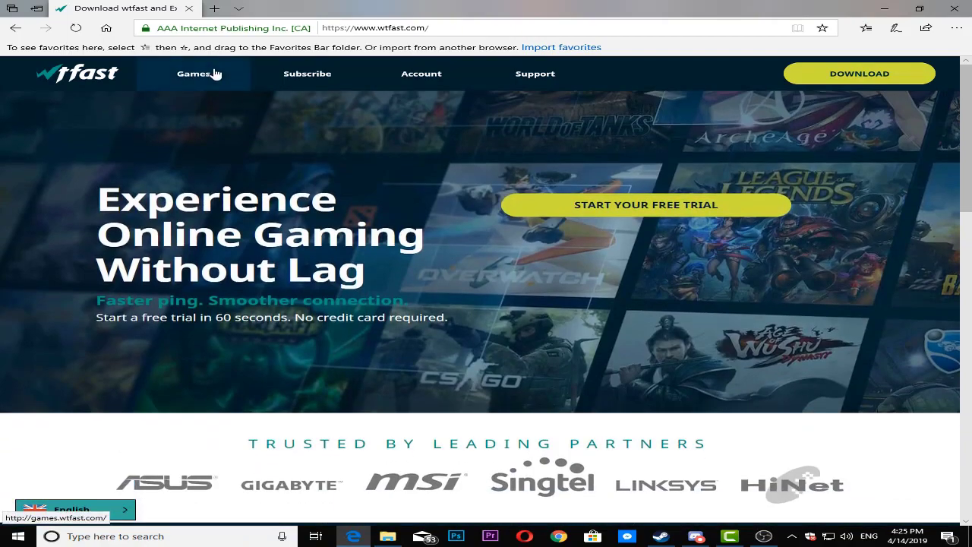
{"action": "left_click", "coordinate": [214, 73]}
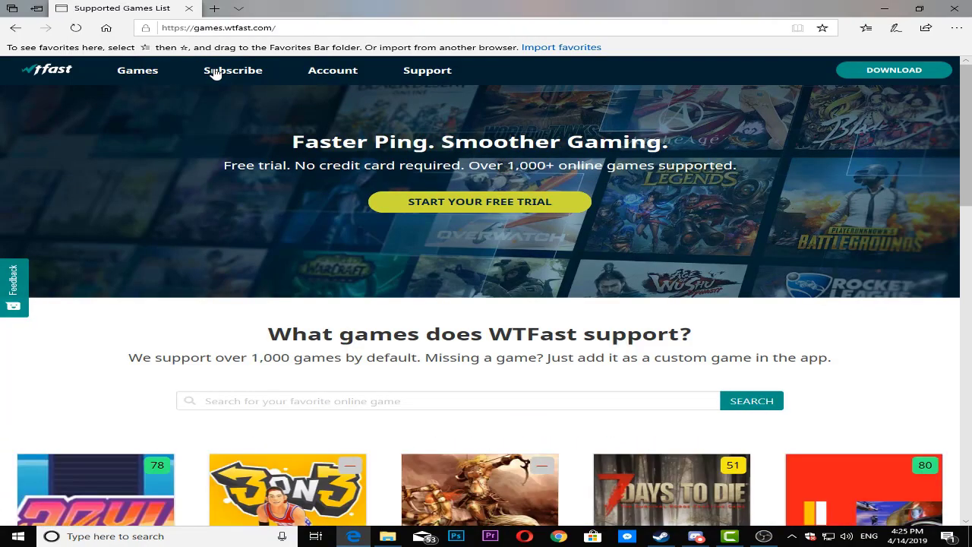
Scroll the games grid down to the A titles such as ArmA 3 and Assassin's Creed.
{"action": "scroll", "coordinate": [514, 343], "scroll_direction": "down", "scroll_amount": 15}
{"action": "scroll", "coordinate": [512, 342], "scroll_direction": "down", "scroll_amount": 10}
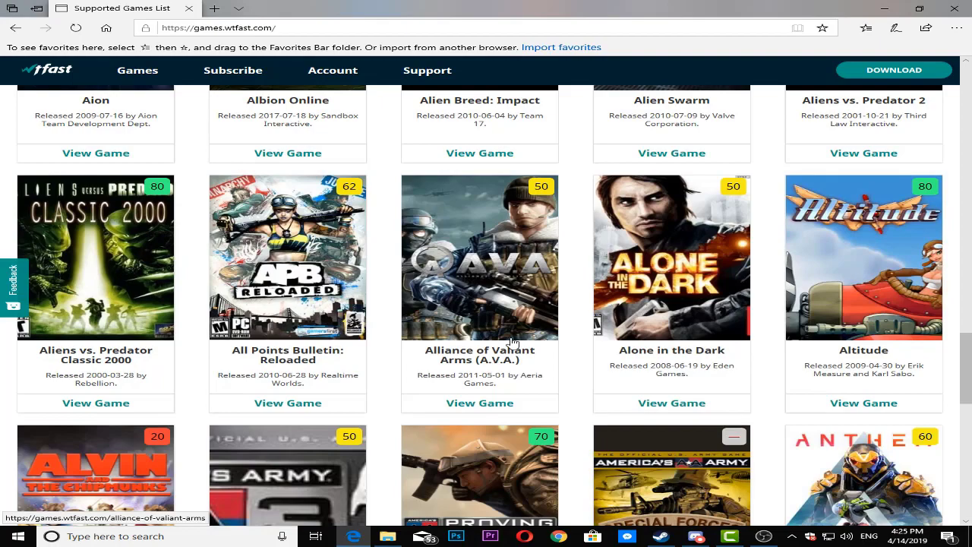
{"action": "scroll", "coordinate": [668, 417], "scroll_direction": "down", "scroll_amount": 10}
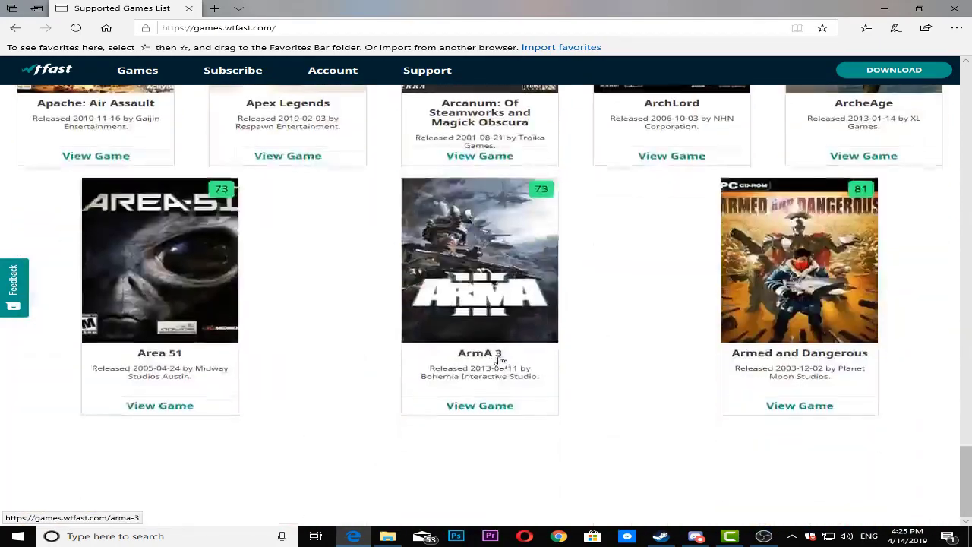
{"action": "scroll", "coordinate": [500, 361], "scroll_direction": "up", "scroll_amount": 3}
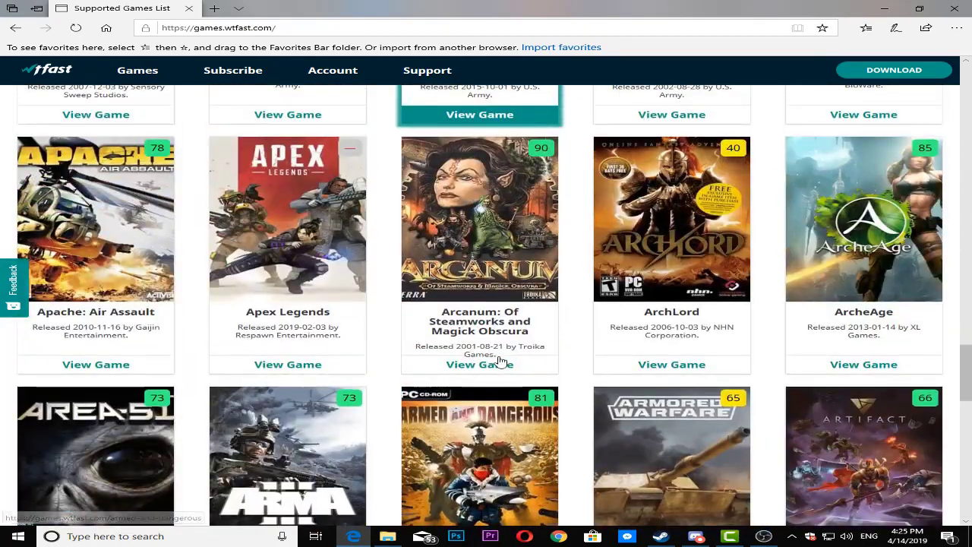
{"action": "scroll", "coordinate": [880, 122], "scroll_direction": "down", "scroll_amount": 3}
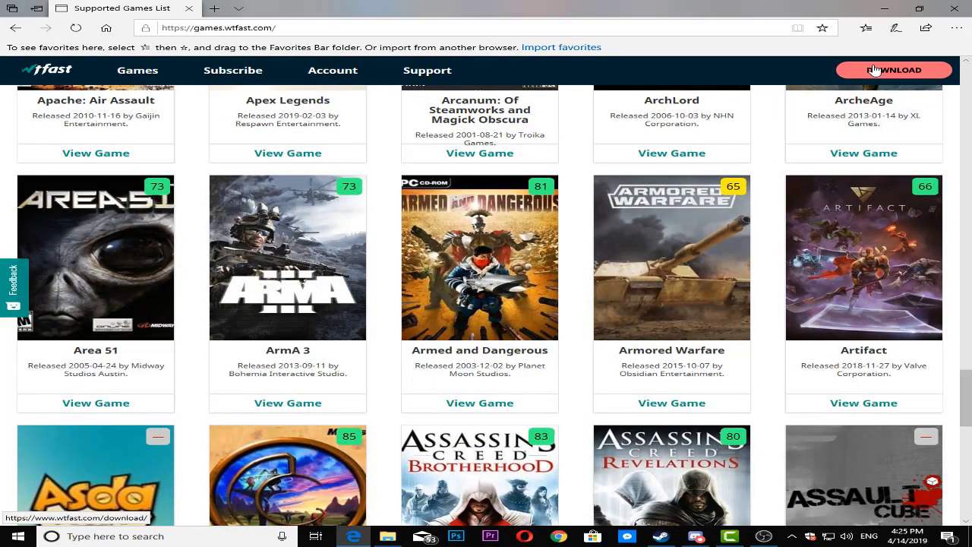
Minimize Edge, move the wtfast shortcut across the desktop, and refresh the desktop.
{"action": "left_click", "coordinate": [881, 9]}
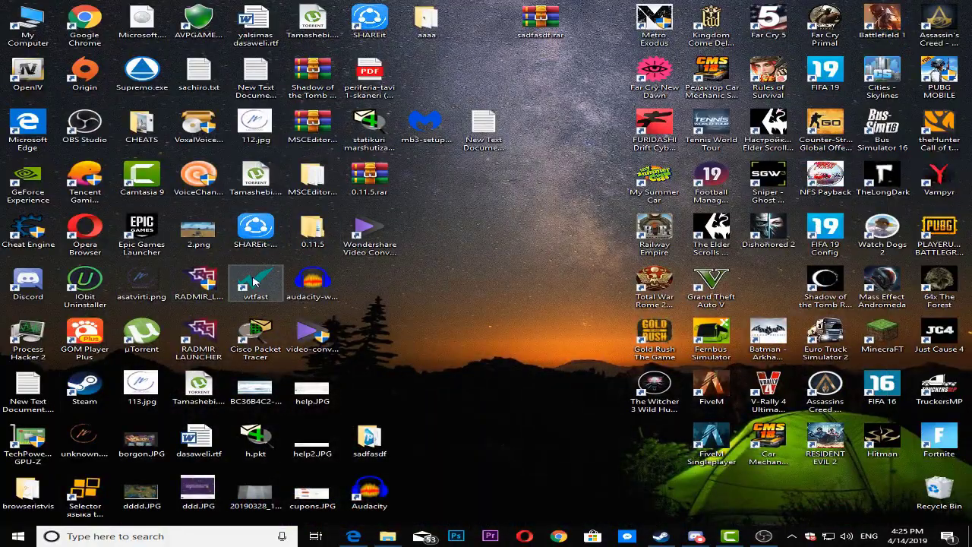
{"action": "left_click_drag", "start_coordinate": [256, 282], "coordinate": [437, 292]}
{"action": "right_click", "coordinate": [520, 262]}
{"action": "left_click", "coordinate": [548, 294]}
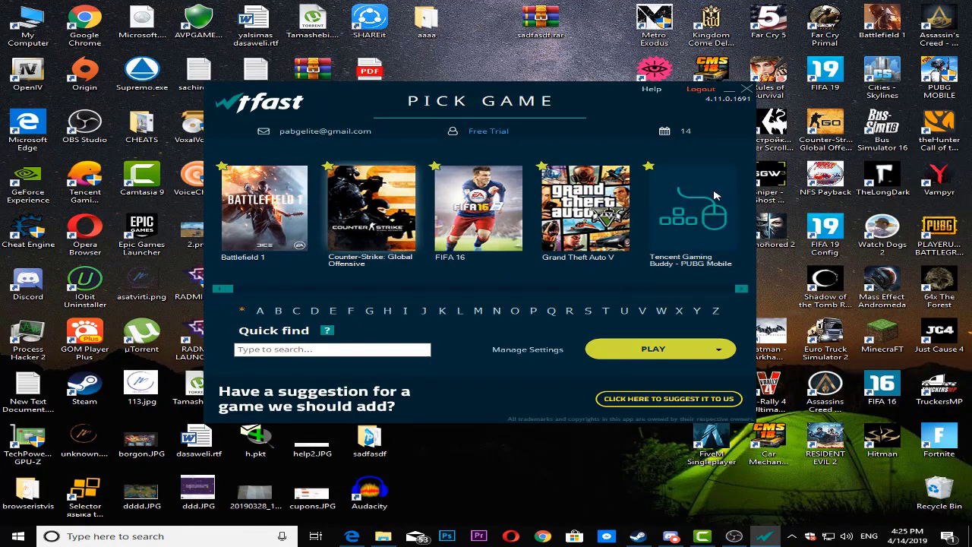
Page the wtfast game carousel forward to A Way Out, then back to Battlefield 1.
{"action": "left_click", "coordinate": [741, 289]}
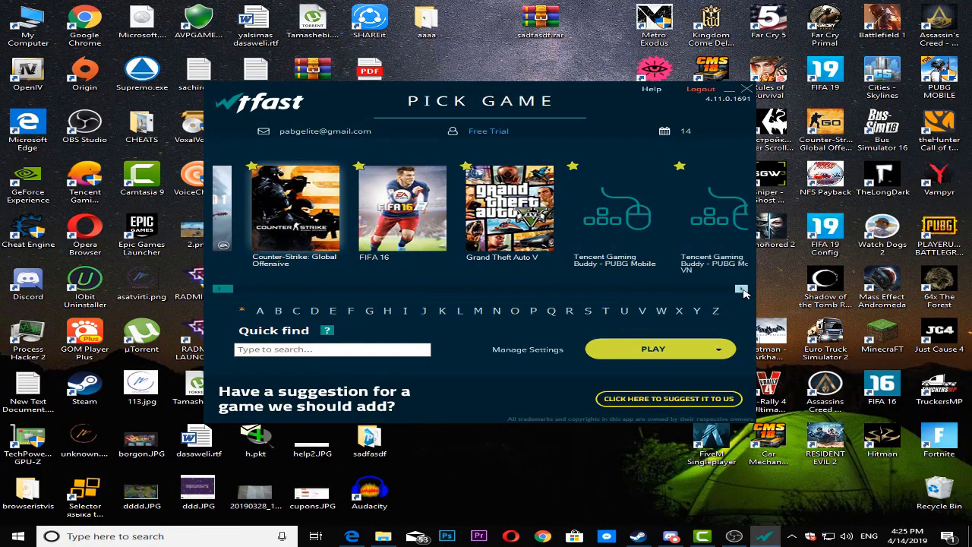
{"action": "left_click", "coordinate": [741, 289]}
{"action": "left_click", "coordinate": [741, 289]}
{"action": "left_click", "coordinate": [741, 290]}
{"action": "left_click", "coordinate": [741, 290]}
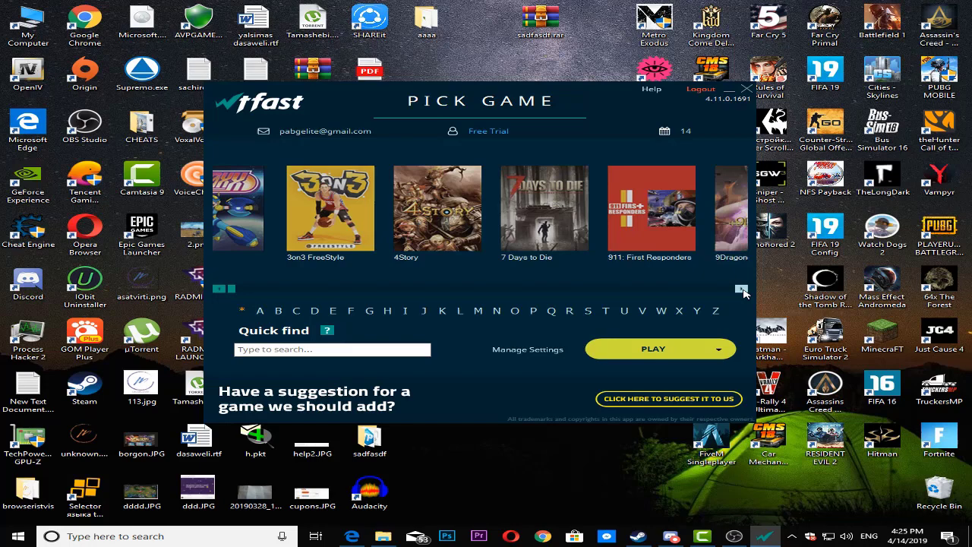
{"action": "left_click", "coordinate": [741, 289]}
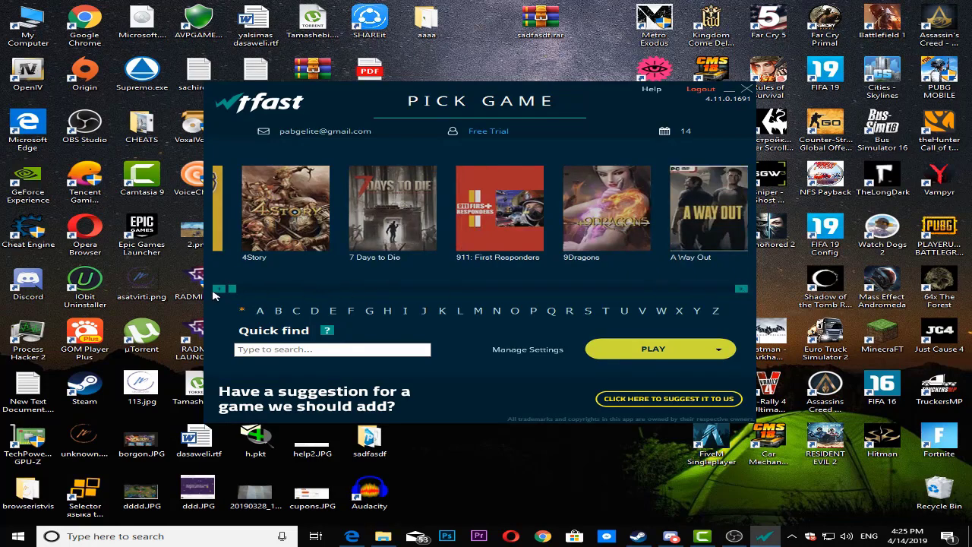
{"action": "left_click", "coordinate": [220, 290]}
{"action": "left_click", "coordinate": [220, 290]}
{"action": "left_click", "coordinate": [221, 290]}
{"action": "left_click", "coordinate": [221, 291]}
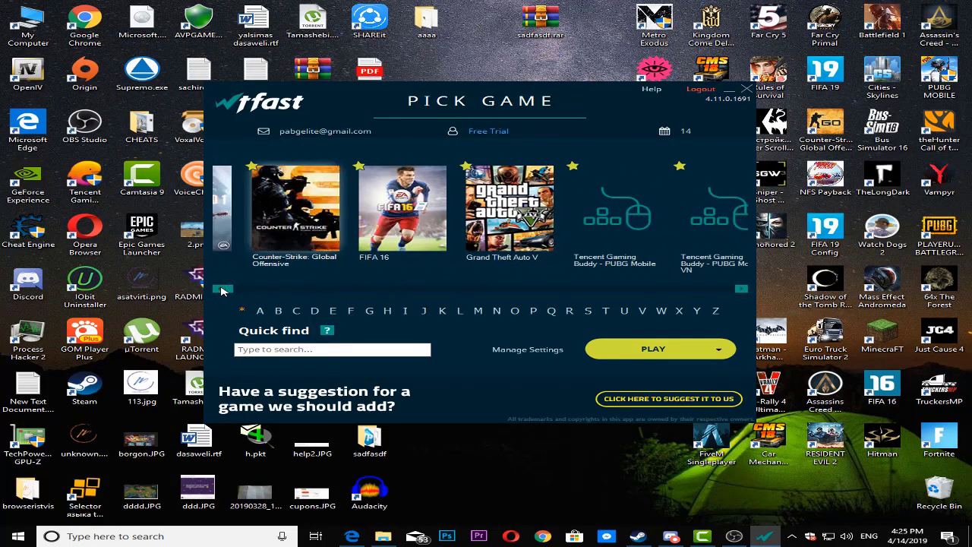
{"action": "left_click", "coordinate": [741, 290]}
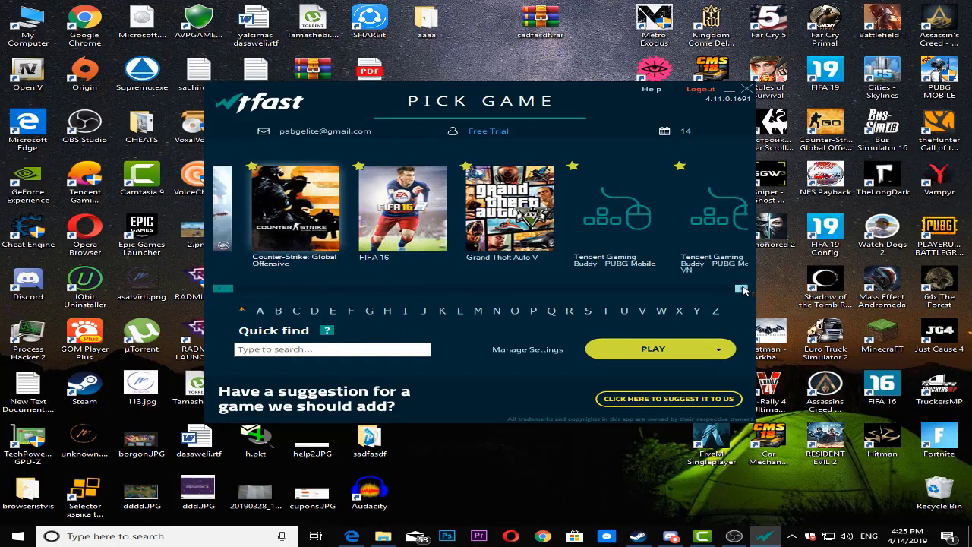
{"action": "left_click", "coordinate": [226, 290]}
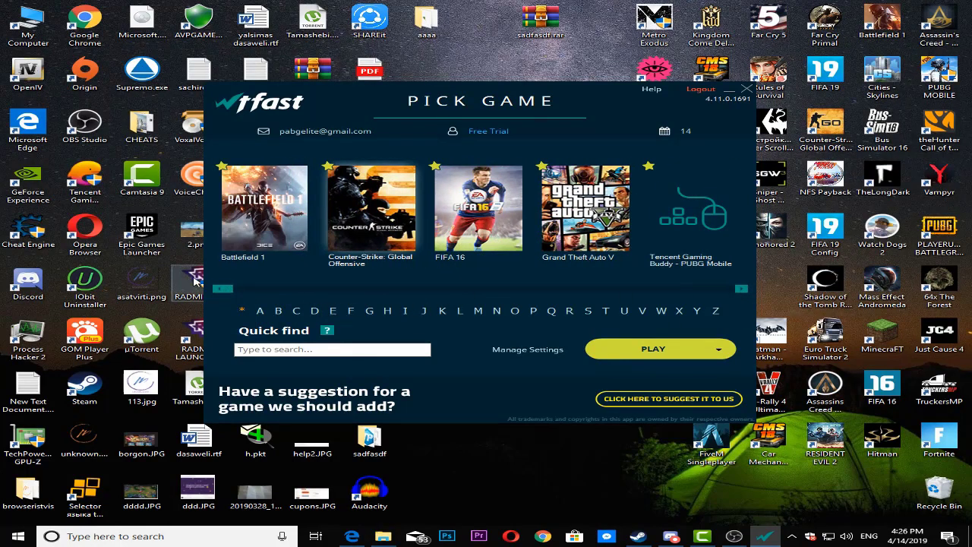
Try Quick find with 'mu' and 'assa', then clear it to show all games.
{"action": "left_click", "coordinate": [315, 349]}
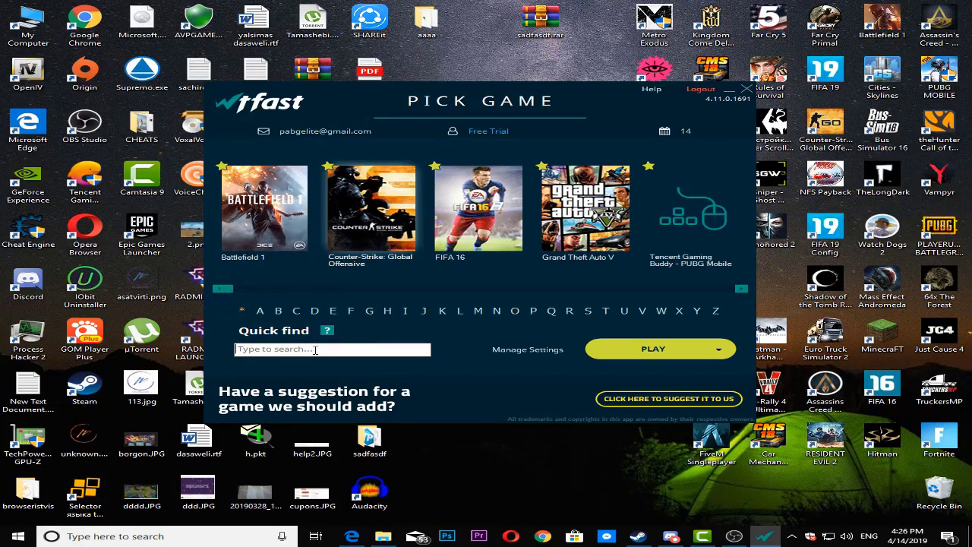
{"action": "type", "text": "mu"}
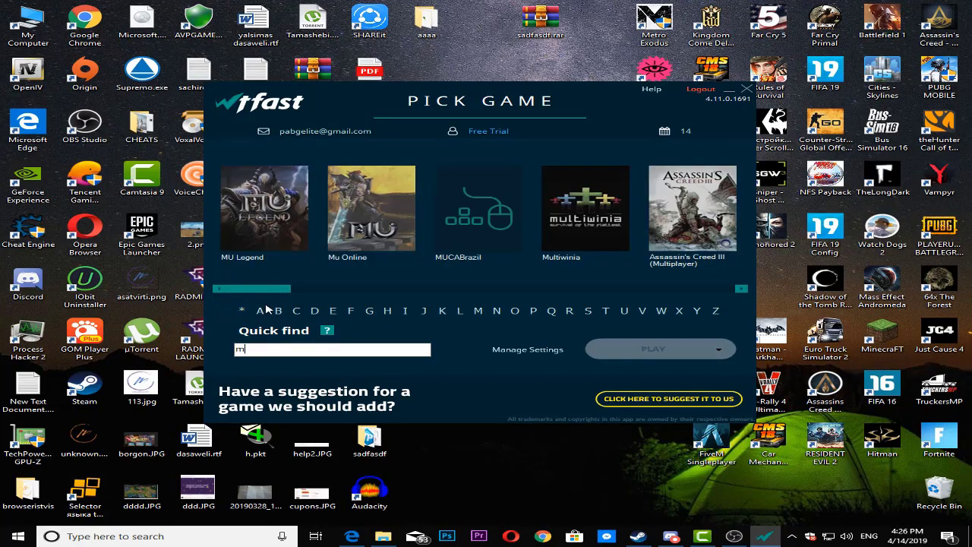
{"action": "key", "text": "BackSpace"}
{"action": "type", "text": "assa"}
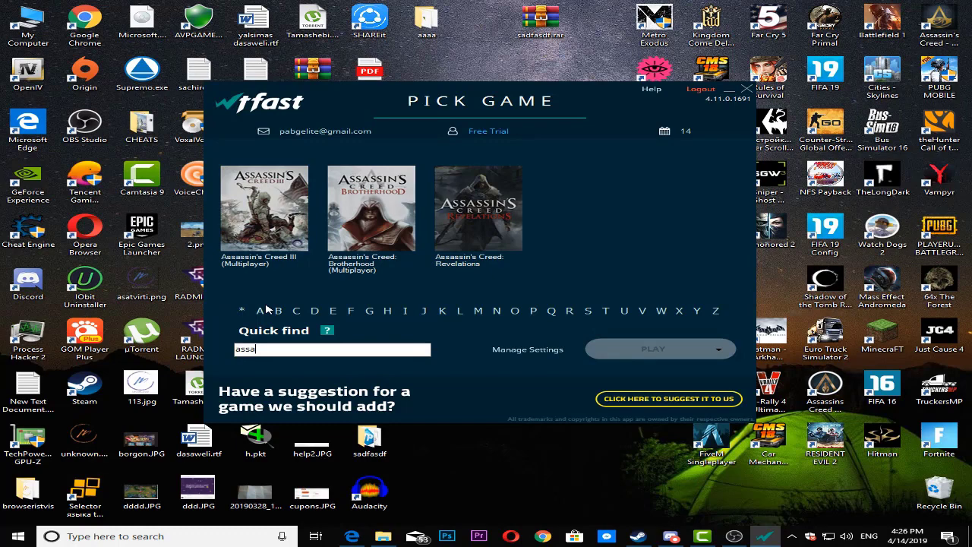
{"action": "key", "text": "BackSpace"}
{"action": "key", "text": "BackSpace"}
{"action": "key", "text": "BackSpace"}
{"action": "key", "text": "BackSpace"}
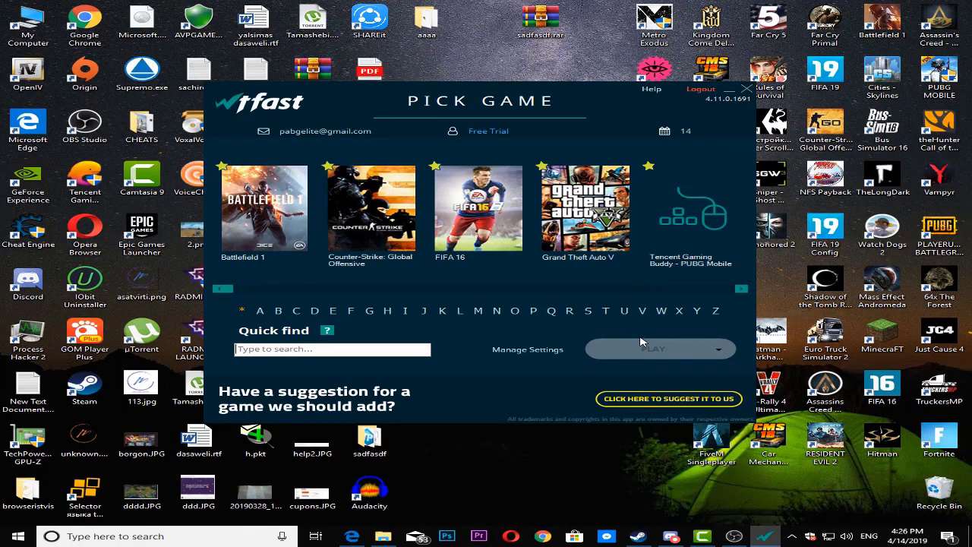
{"action": "left_click", "coordinate": [532, 352]}
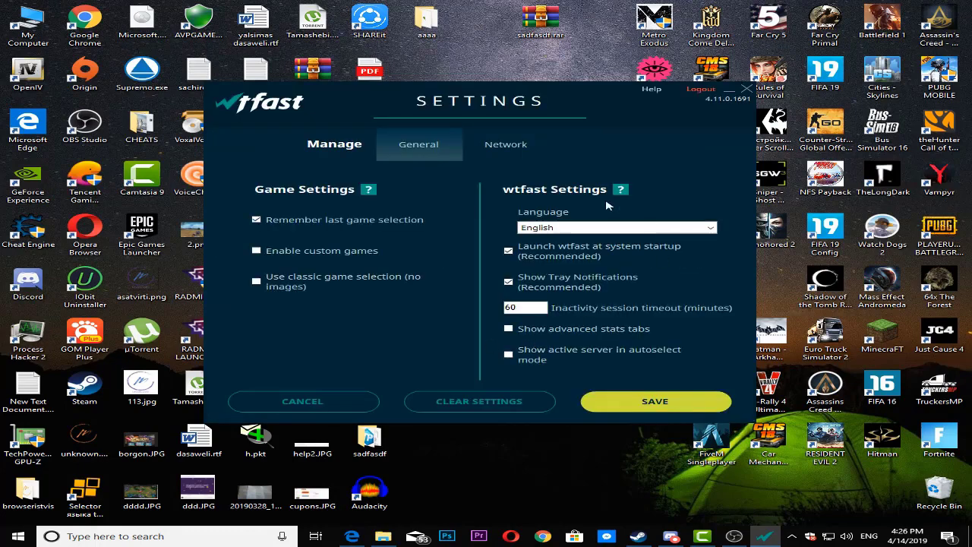
{"action": "left_click", "coordinate": [326, 401]}
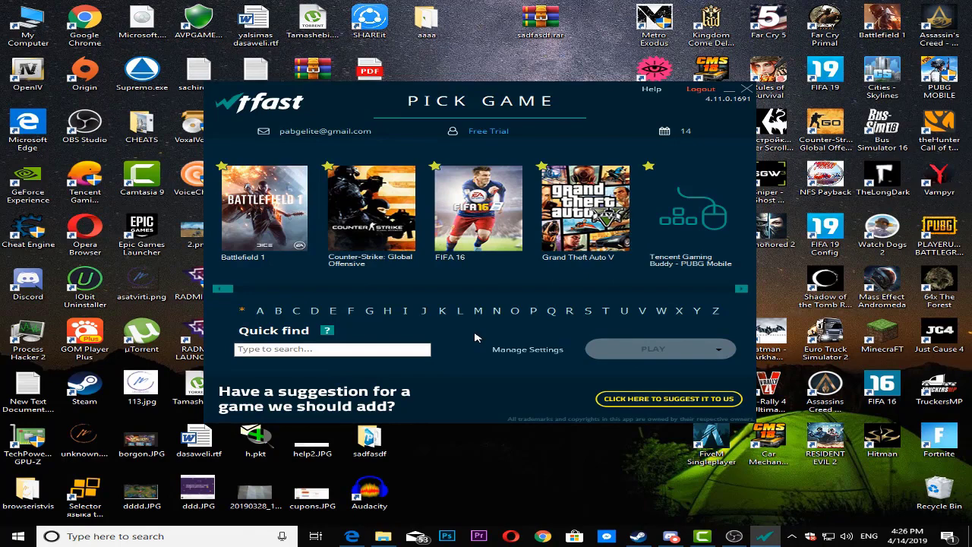
Choose Counter-Strike: Global Offensive, go to Pick Server, sort servers by ping, and list them.
{"action": "left_click", "coordinate": [356, 234]}
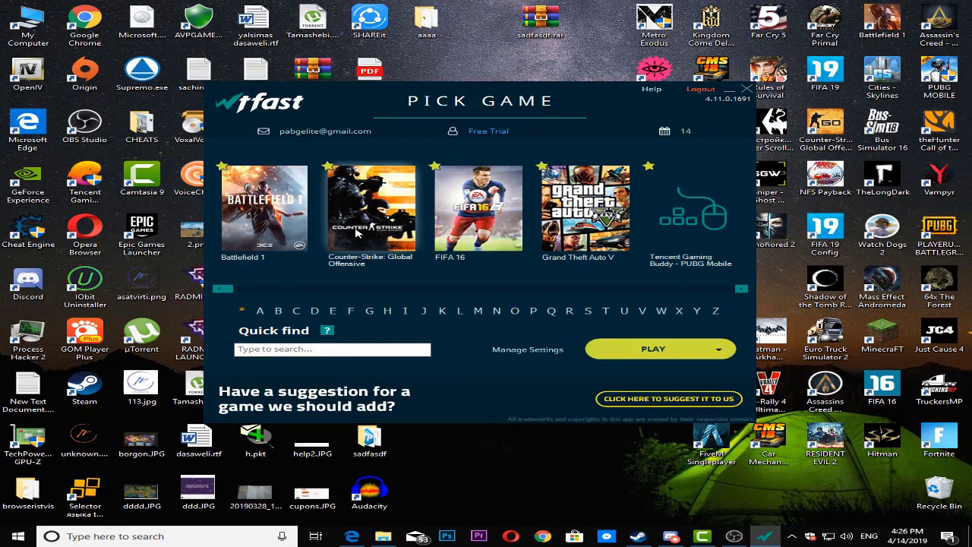
{"action": "left_click", "coordinate": [718, 349]}
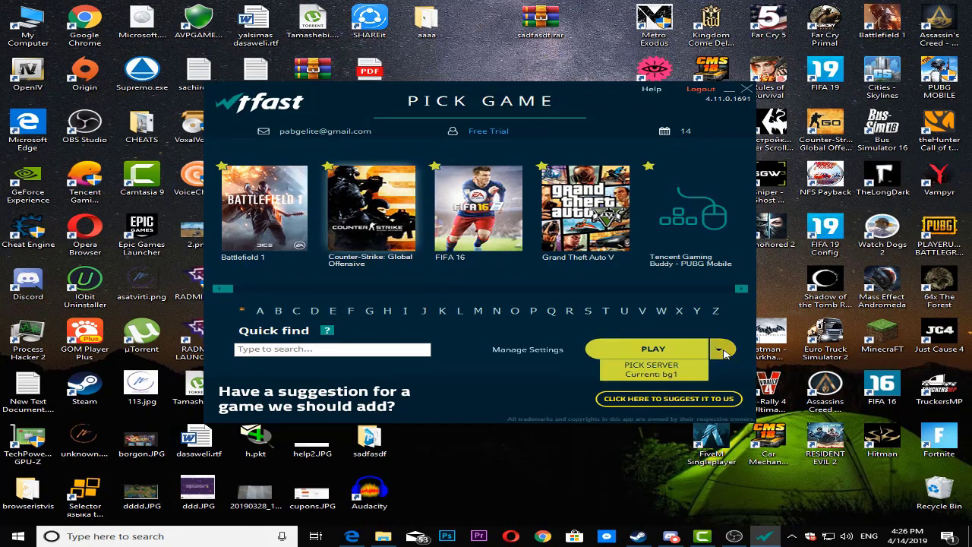
{"action": "left_click", "coordinate": [645, 370]}
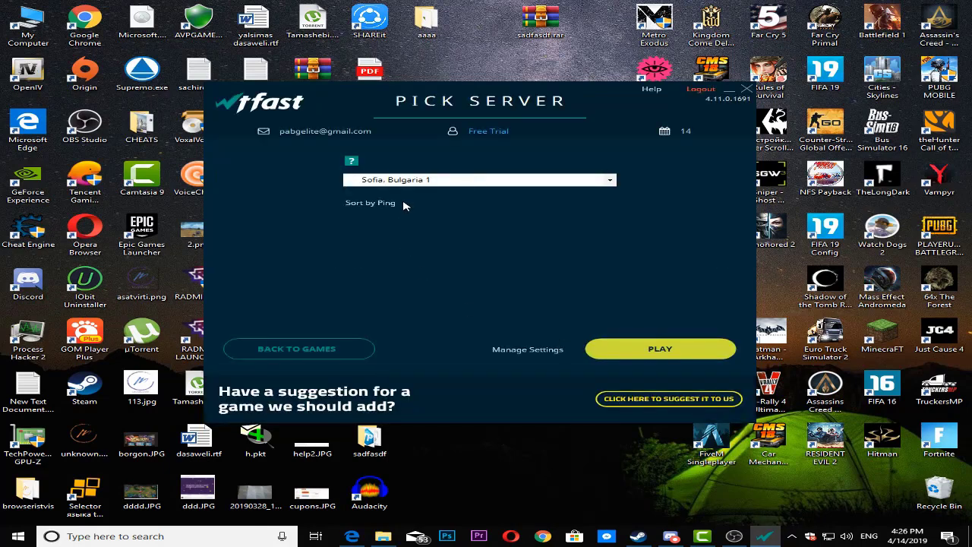
{"action": "left_click", "coordinate": [391, 205]}
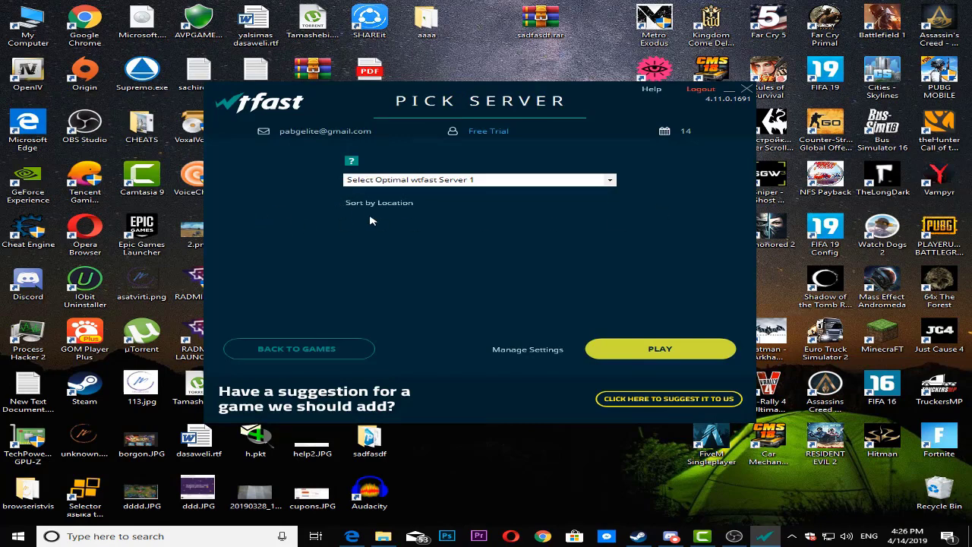
{"action": "left_click", "coordinate": [422, 180]}
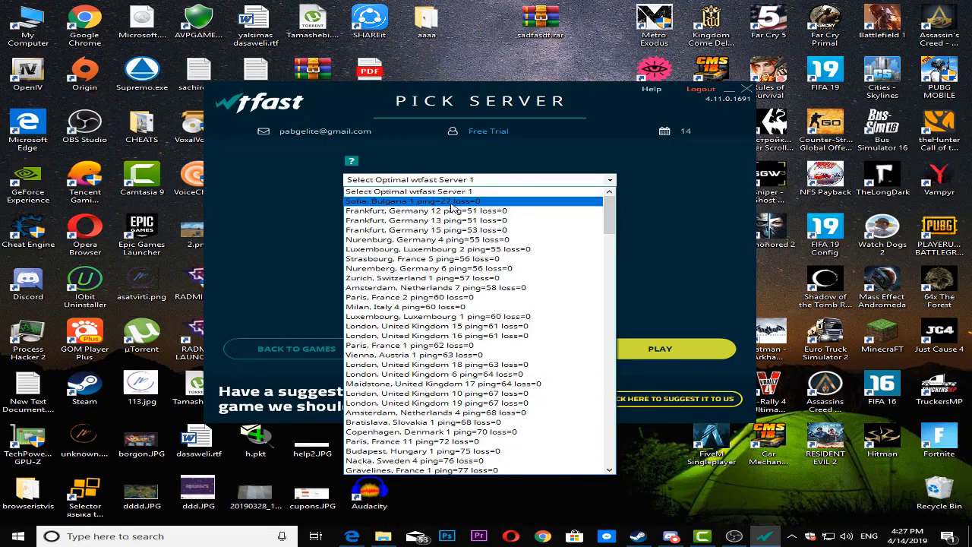
Select the Sofia, Bulgaria 1 server with ping 27 from the dropdown.
{"action": "scroll", "coordinate": [509, 250], "scroll_direction": "down", "scroll_amount": 8}
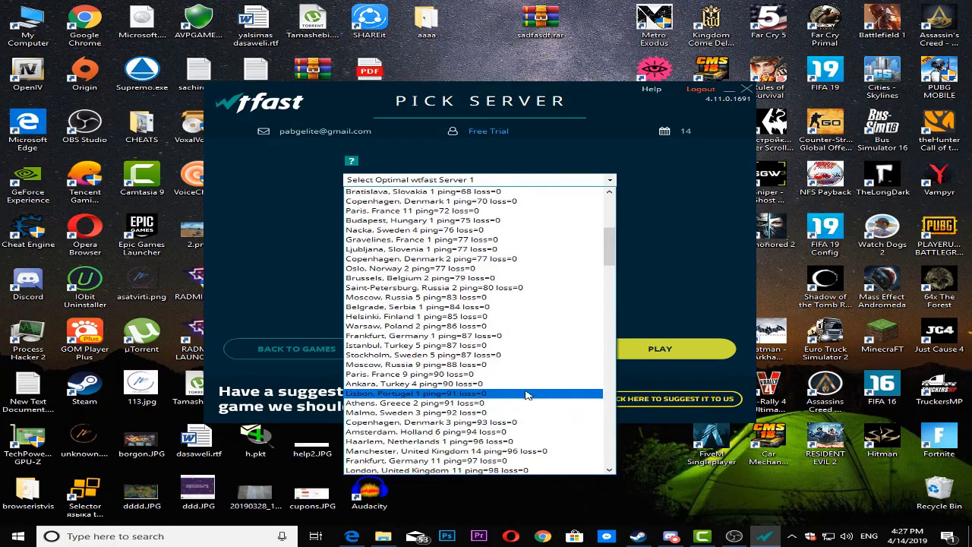
{"action": "scroll", "coordinate": [531, 392], "scroll_direction": "up", "scroll_amount": 4}
{"action": "scroll", "coordinate": [534, 372], "scroll_direction": "down", "scroll_amount": 20}
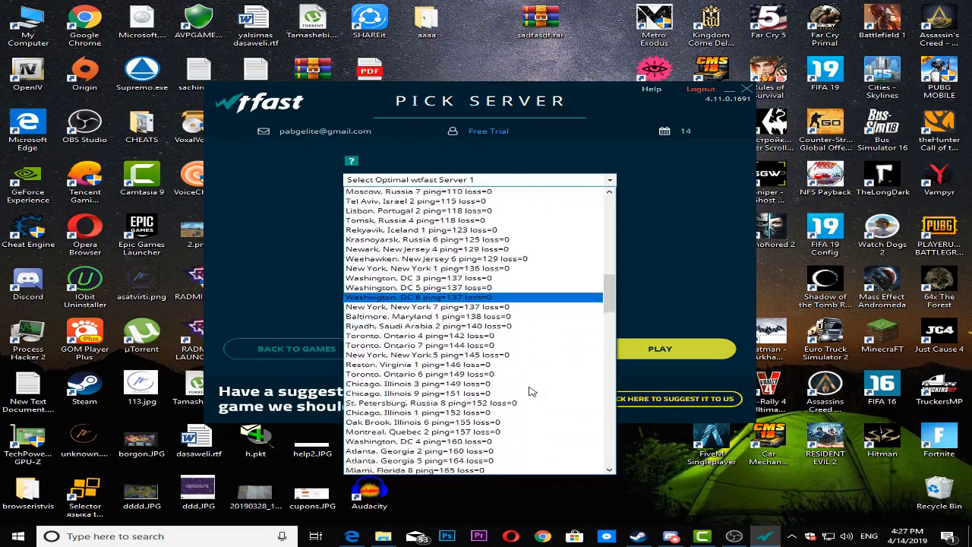
{"action": "scroll", "coordinate": [536, 343], "scroll_direction": "down", "scroll_amount": 20}
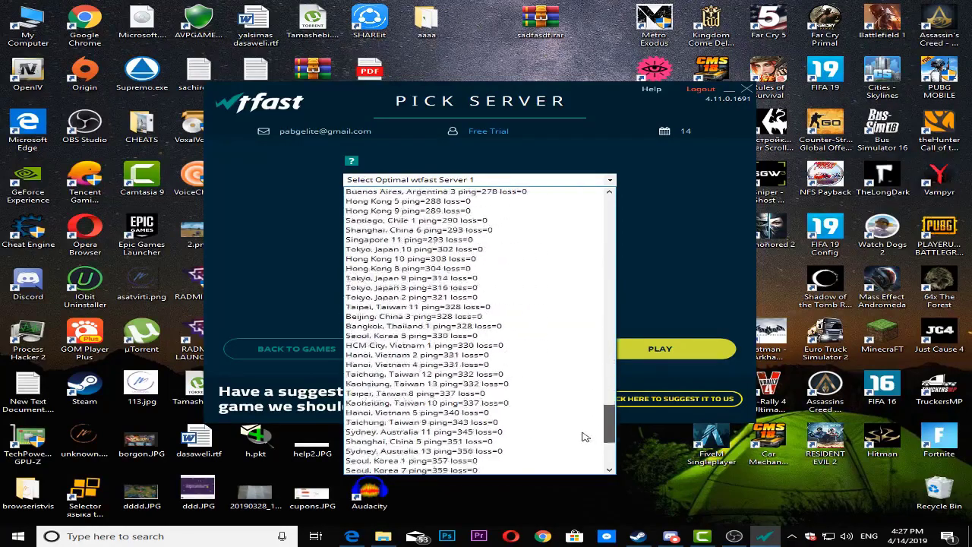
{"action": "scroll", "coordinate": [579, 465], "scroll_direction": "up", "scroll_amount": 20}
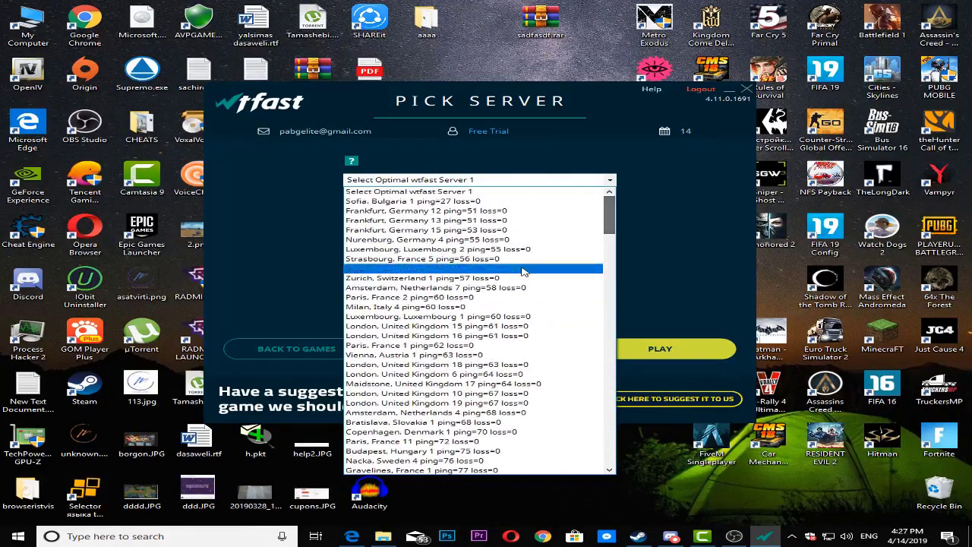
{"action": "scroll", "coordinate": [566, 224], "scroll_direction": "down", "scroll_amount": 20}
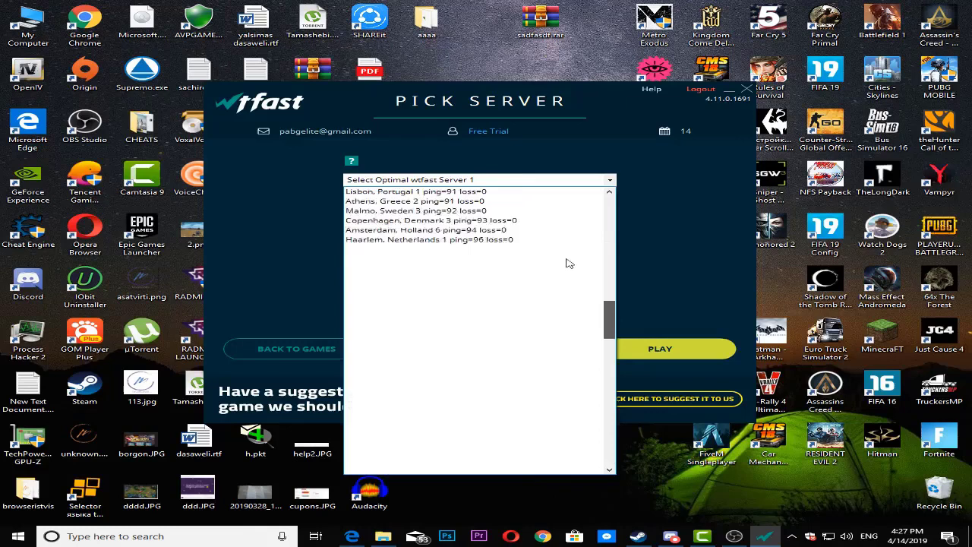
{"action": "scroll", "coordinate": [568, 261], "scroll_direction": "up", "scroll_amount": 20}
{"action": "left_click", "coordinate": [410, 202]}
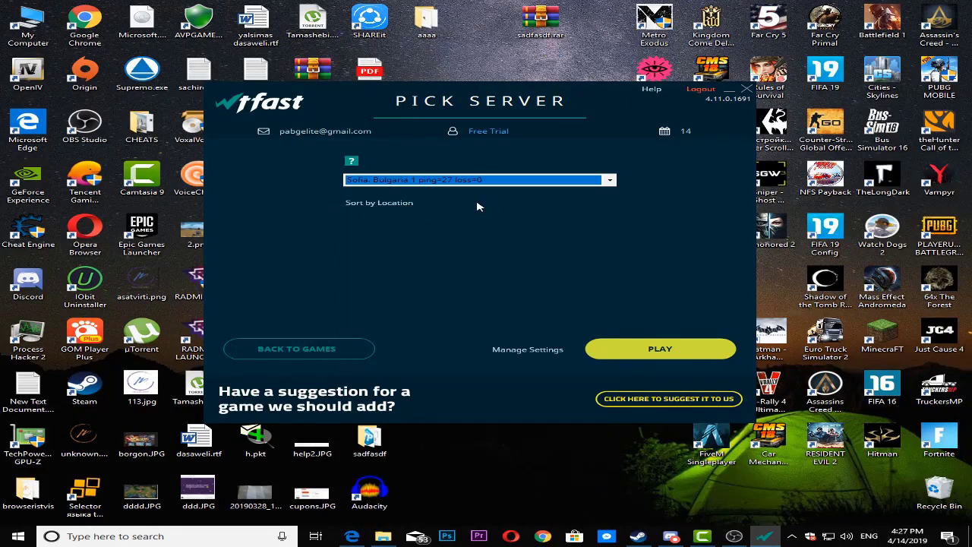
Start the connection for Counter-Strike: Global Offensive through Sofia, Bulgaria 1 with PLAY.
{"action": "left_click", "coordinate": [643, 355]}
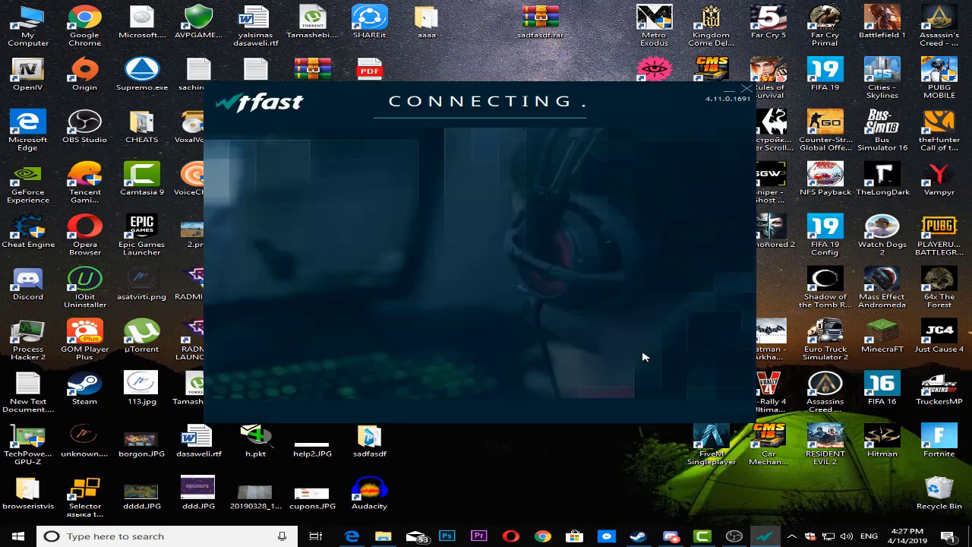